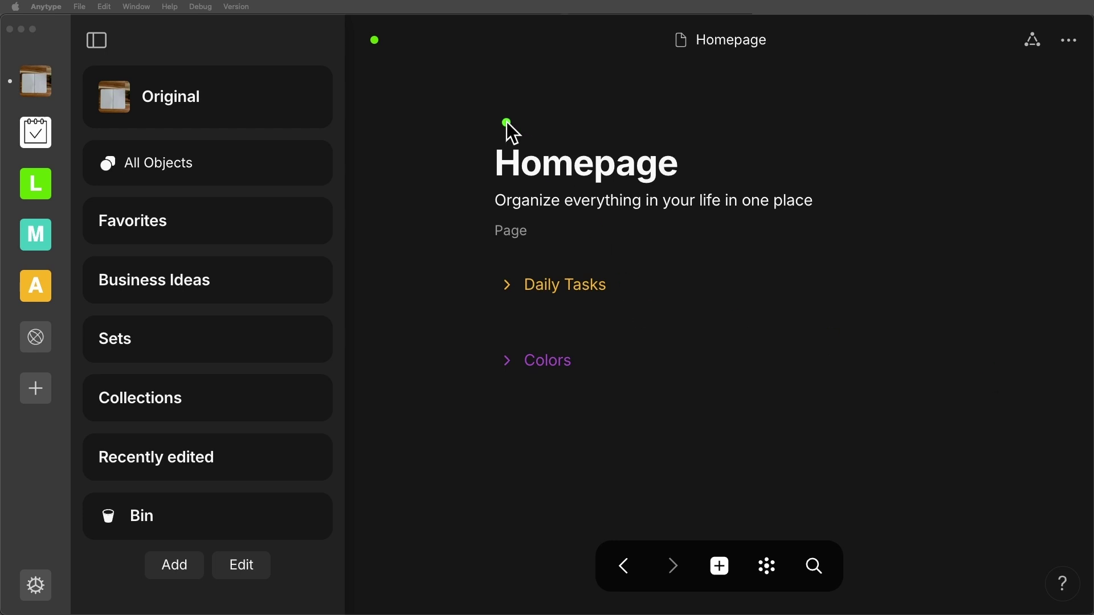
Drag across the Original space Homepage toward the sidebar widgets.
left_click_drag(530, 72, 306, 141)
Open All Objects and browse its Lists, Media, Bookmarks, Files, Types and Relations tabs.
left_click(179, 163)
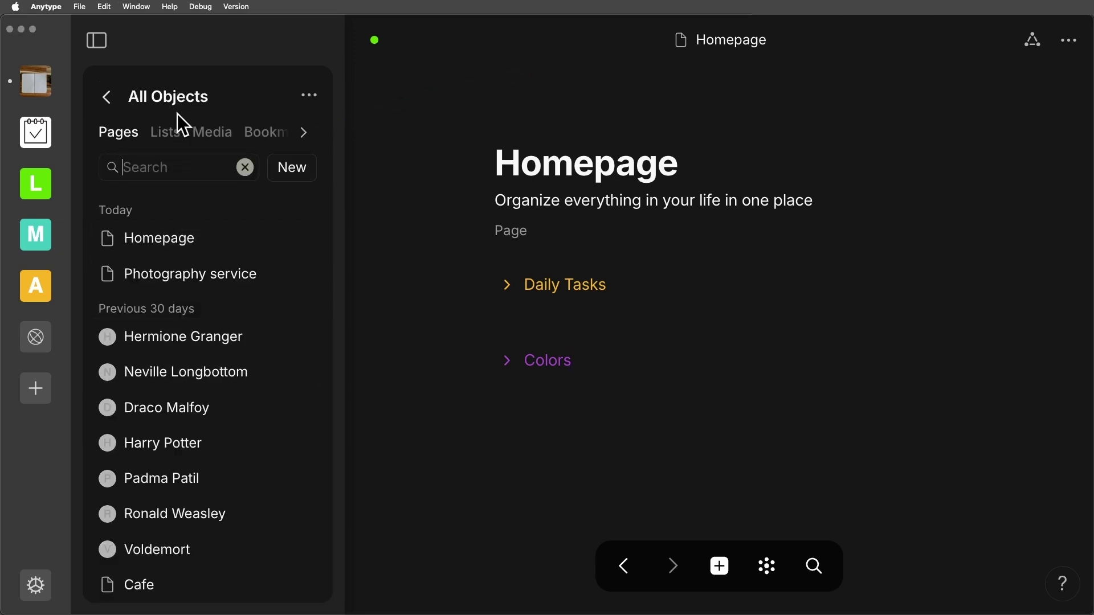
left_click(164, 132)
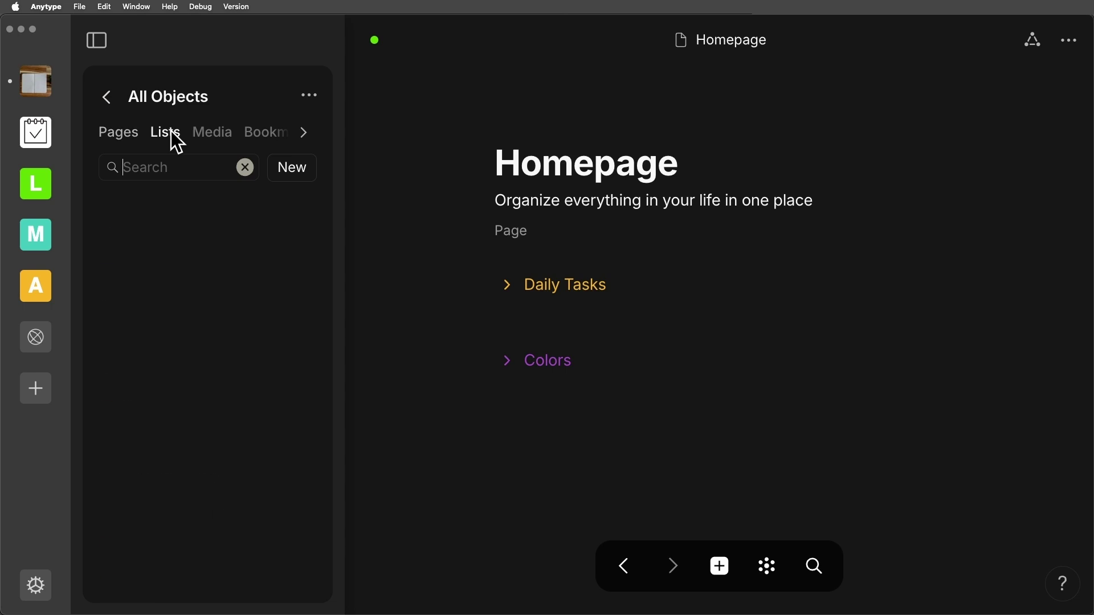
left_click(217, 137)
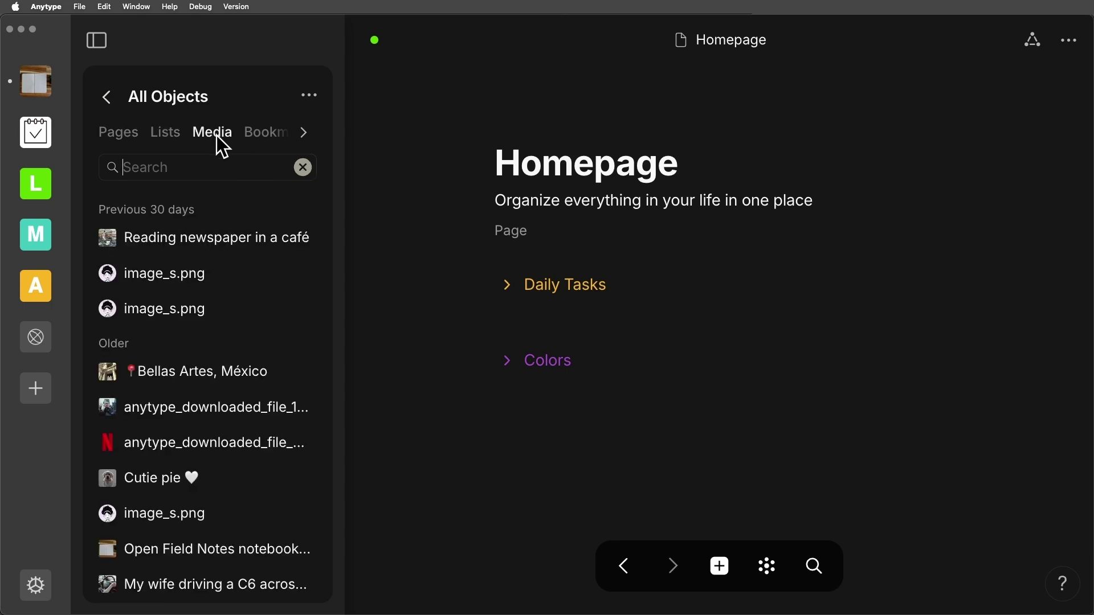
left_click(265, 137)
left_click(305, 134)
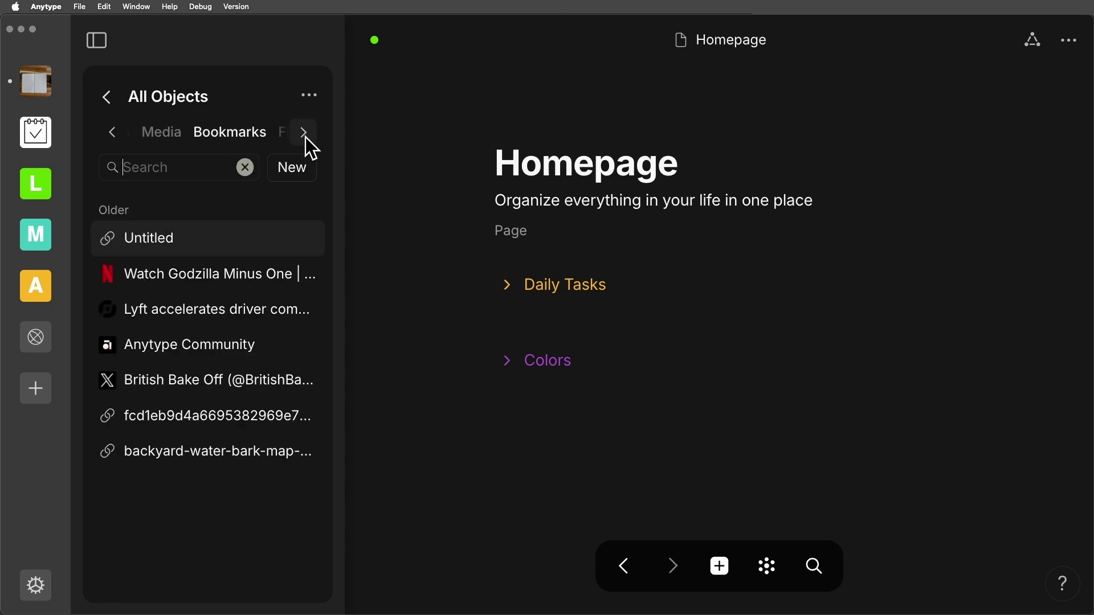
left_click(305, 134)
left_click(175, 135)
left_click(220, 135)
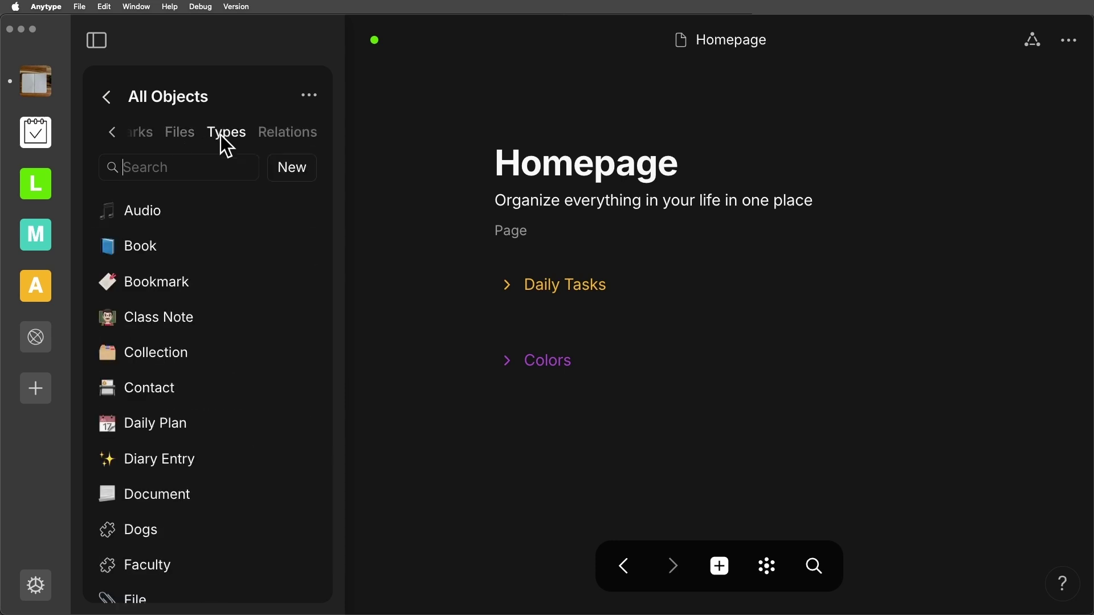
key("Down")
key("Down")
left_click(288, 135)
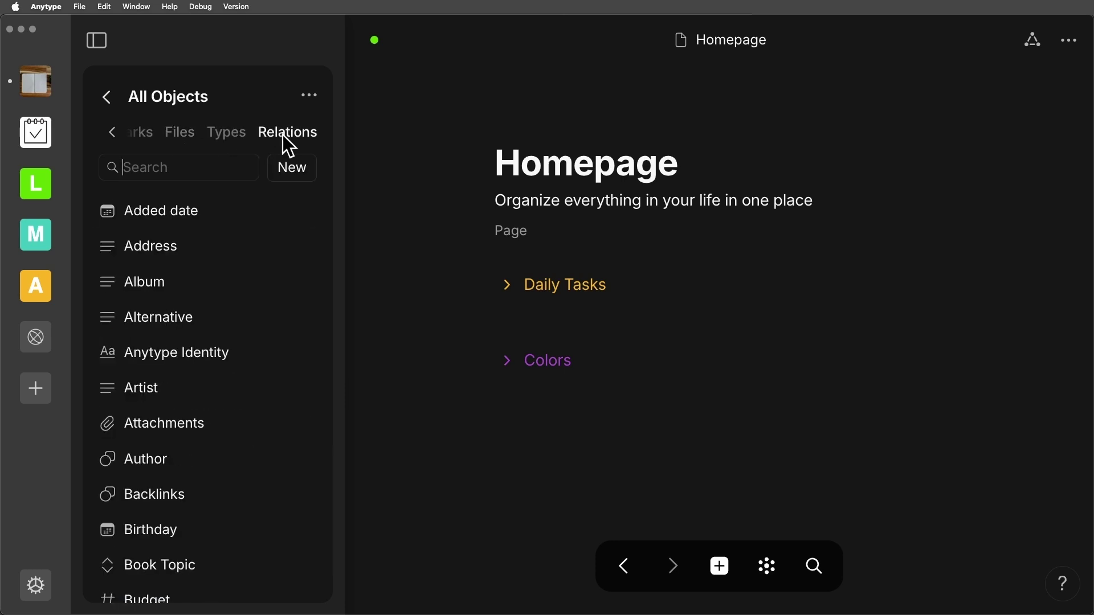
Switch the All Objects list to the full List appearance and return to the sidebar.
left_click(314, 95)
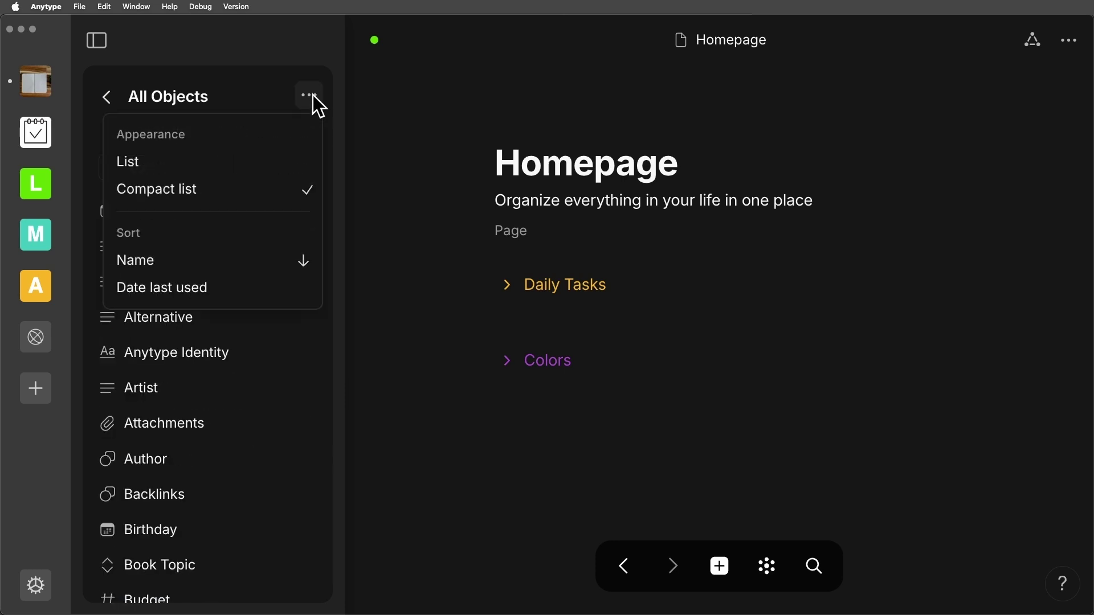
left_click(199, 160)
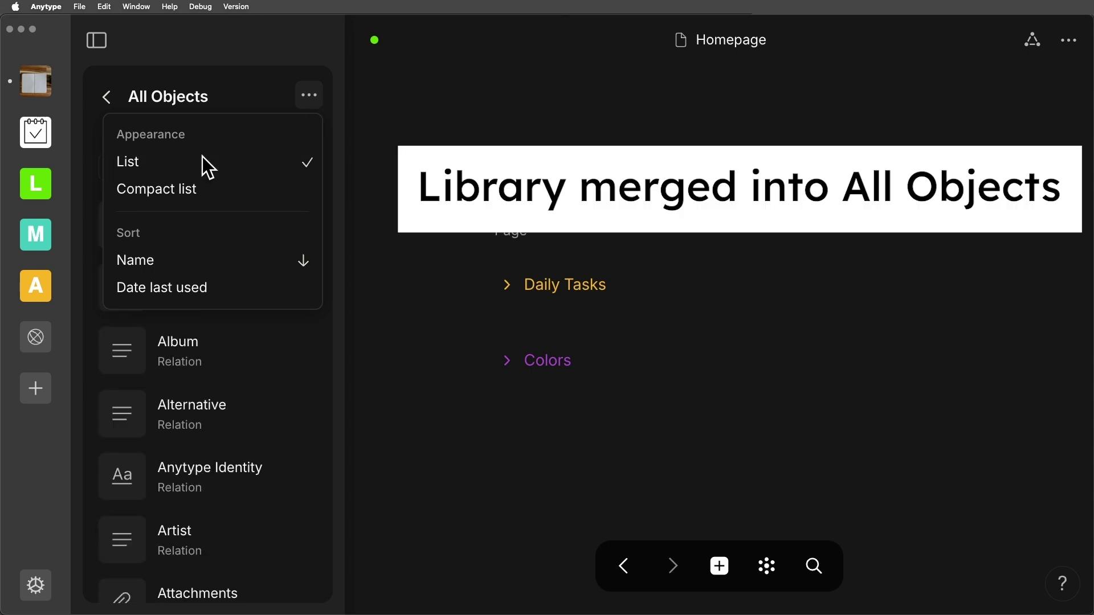
left_click(278, 75)
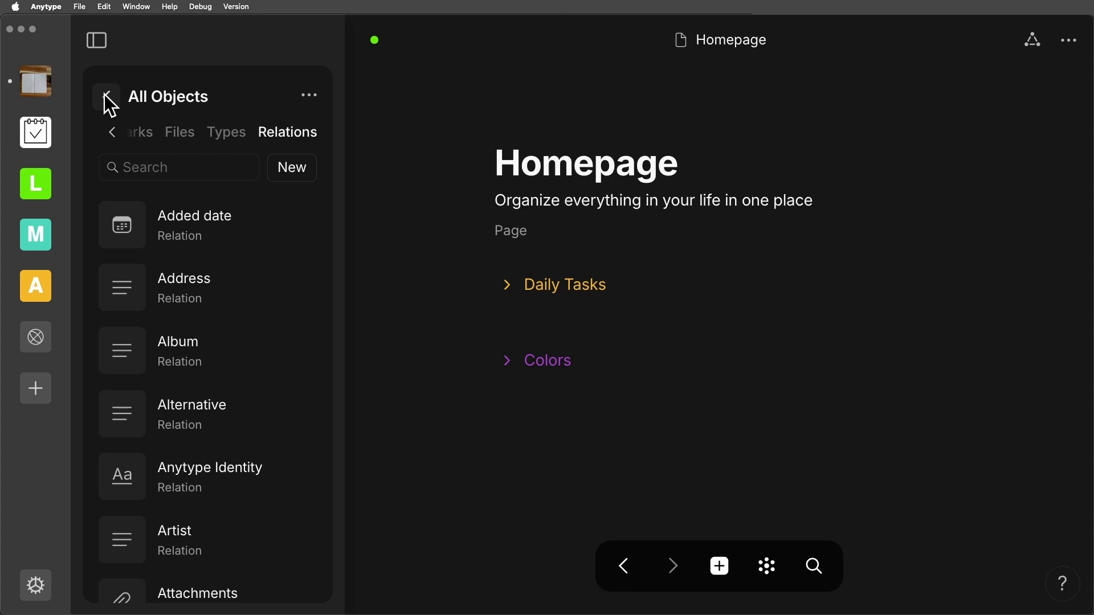
left_click(109, 96)
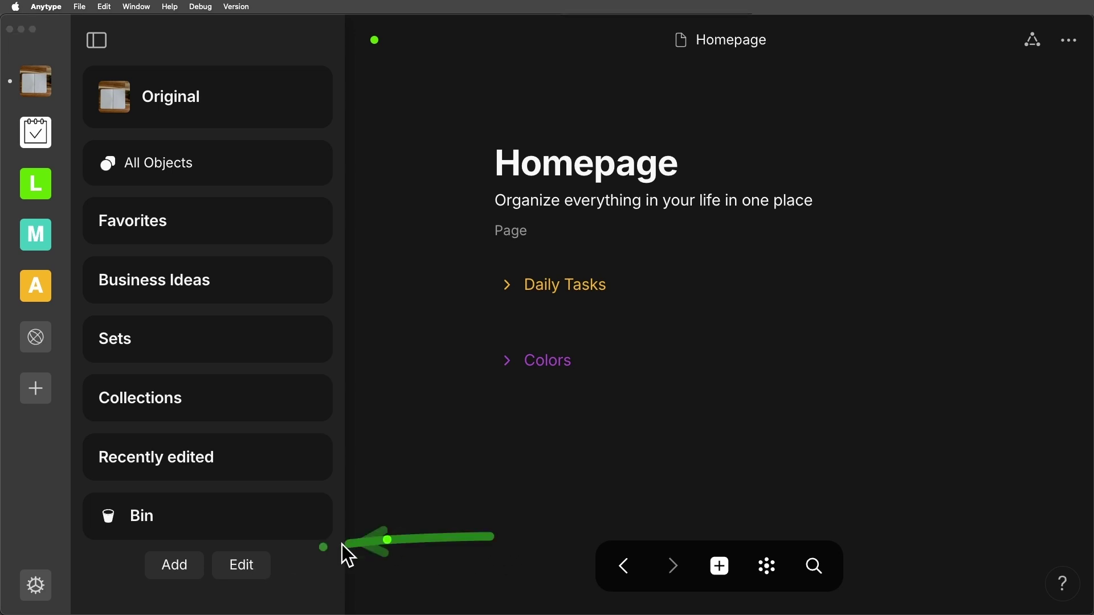
Enter and exit sidebar widget editing mode, leaving all widgets unchanged.
left_click(243, 564)
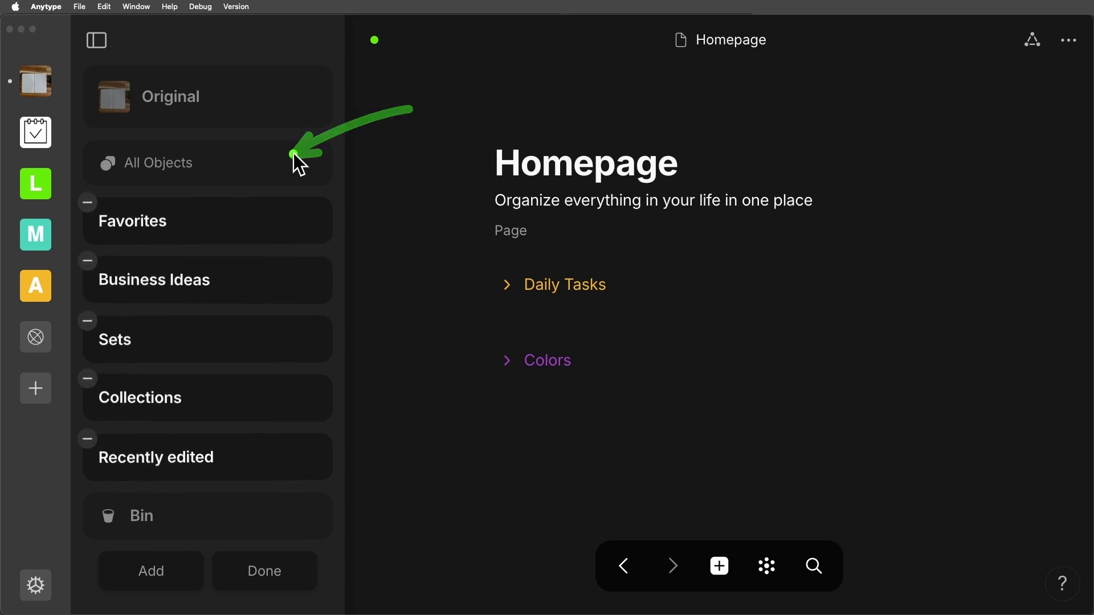
left_click(459, 219)
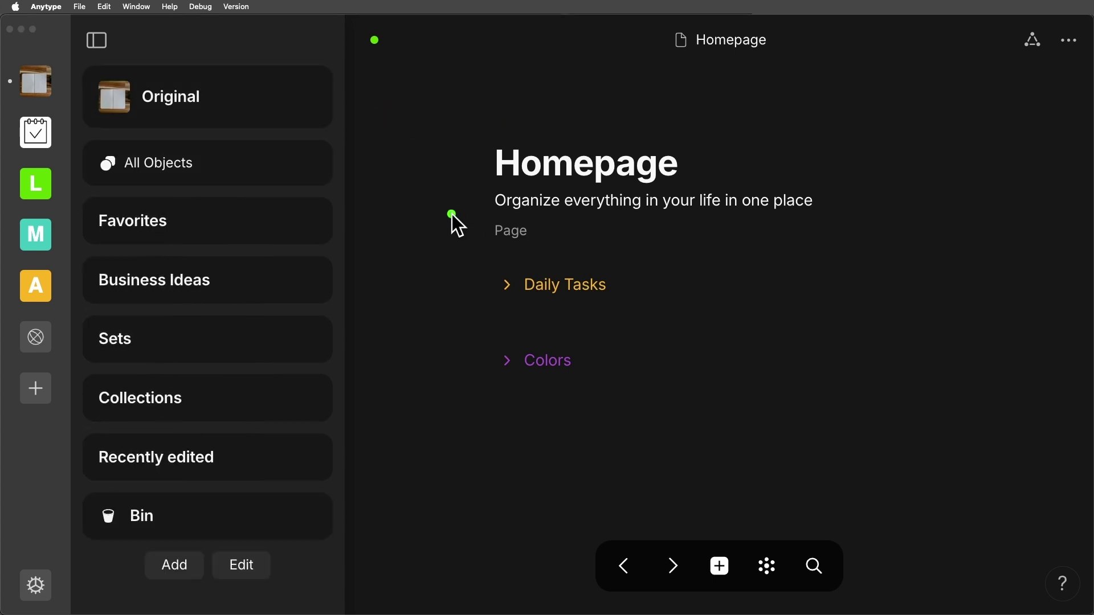
Open Business Ideas and set the Startup Cost view's card Cover to Page cover.
left_click(227, 294)
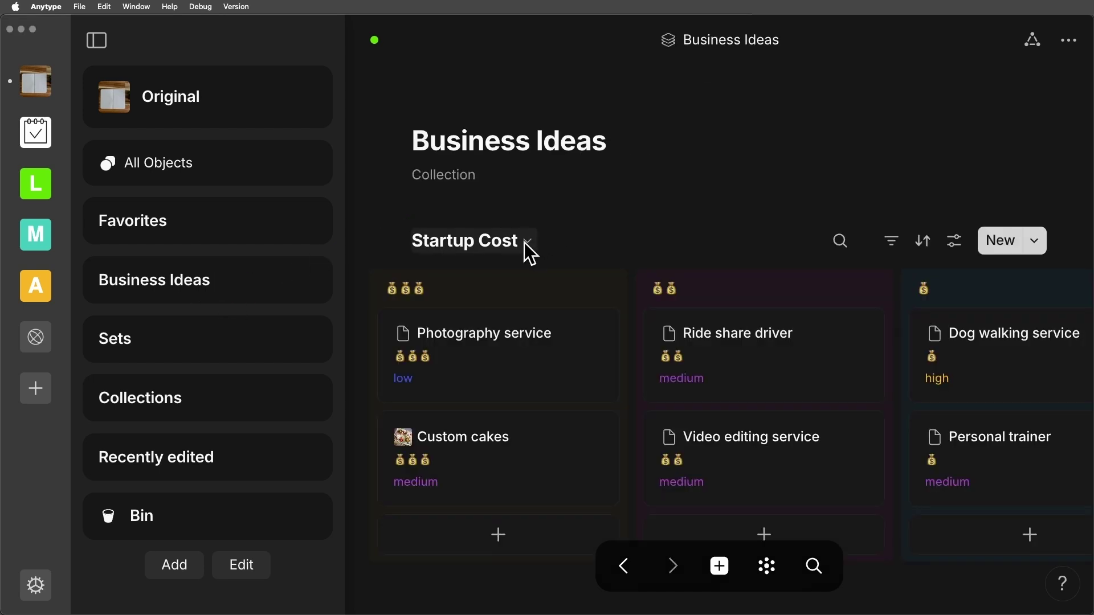
mouse_move(765, 359)
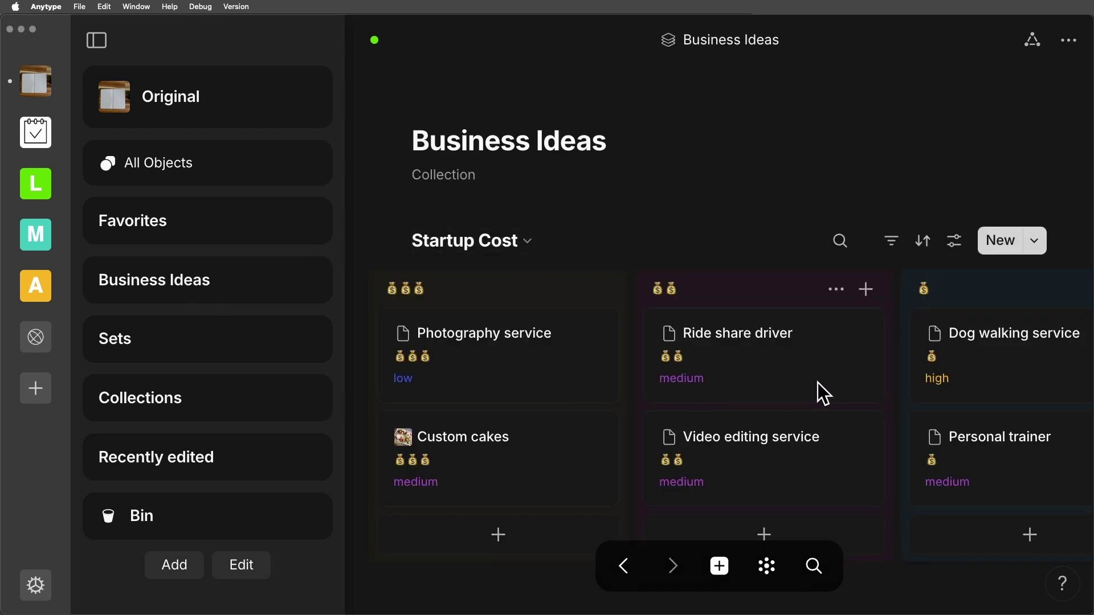
scroll(818, 383, "right", 2)
scroll(819, 383, "left", 2)
left_click(989, 160)
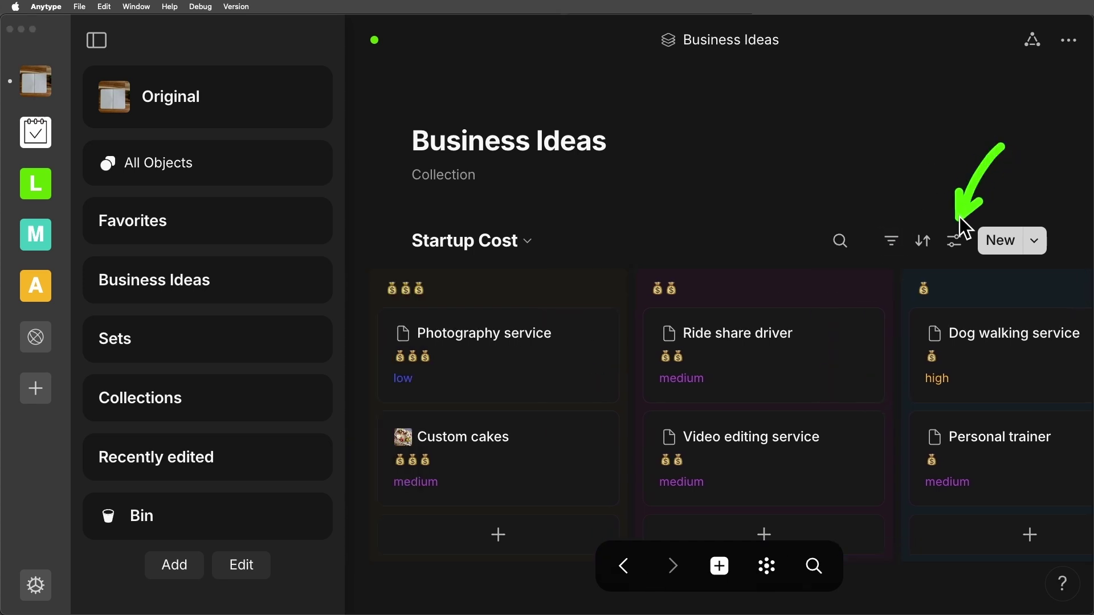
left_click(958, 250)
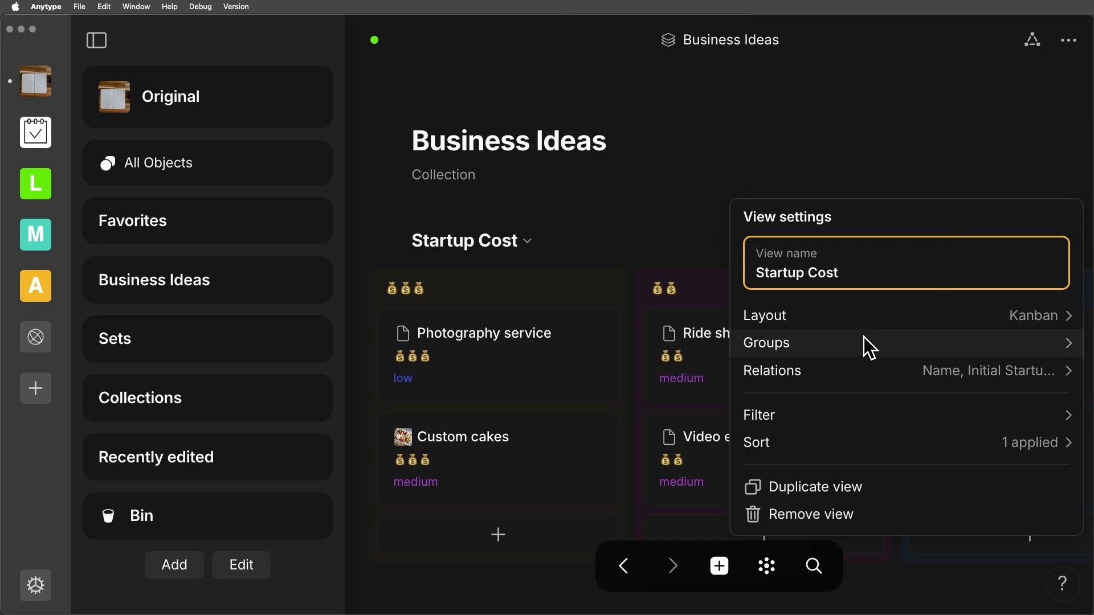
left_click(880, 338)
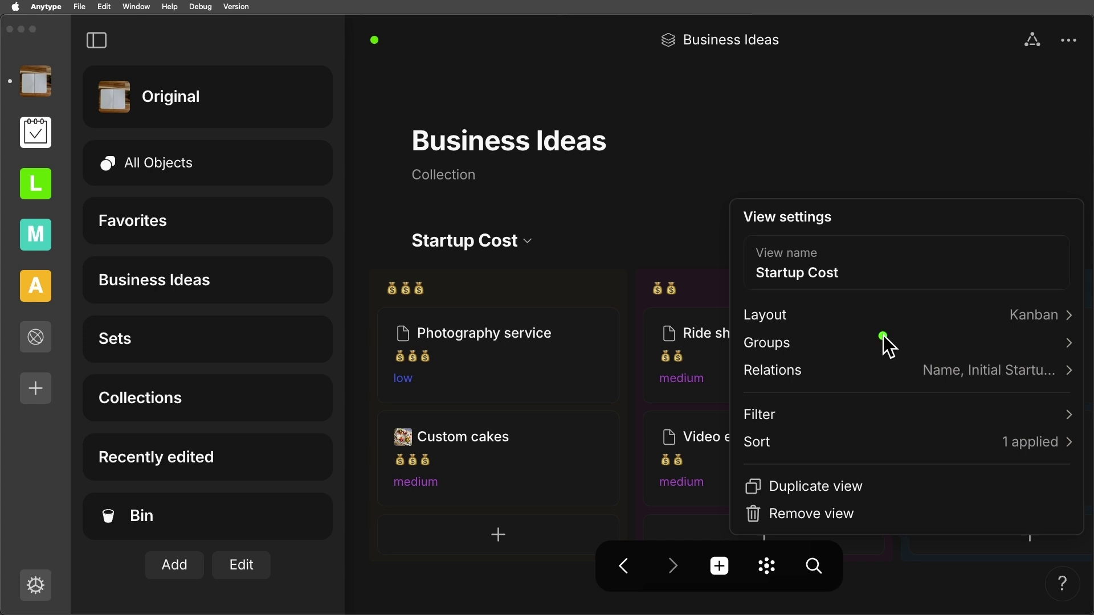
left_click(1067, 314)
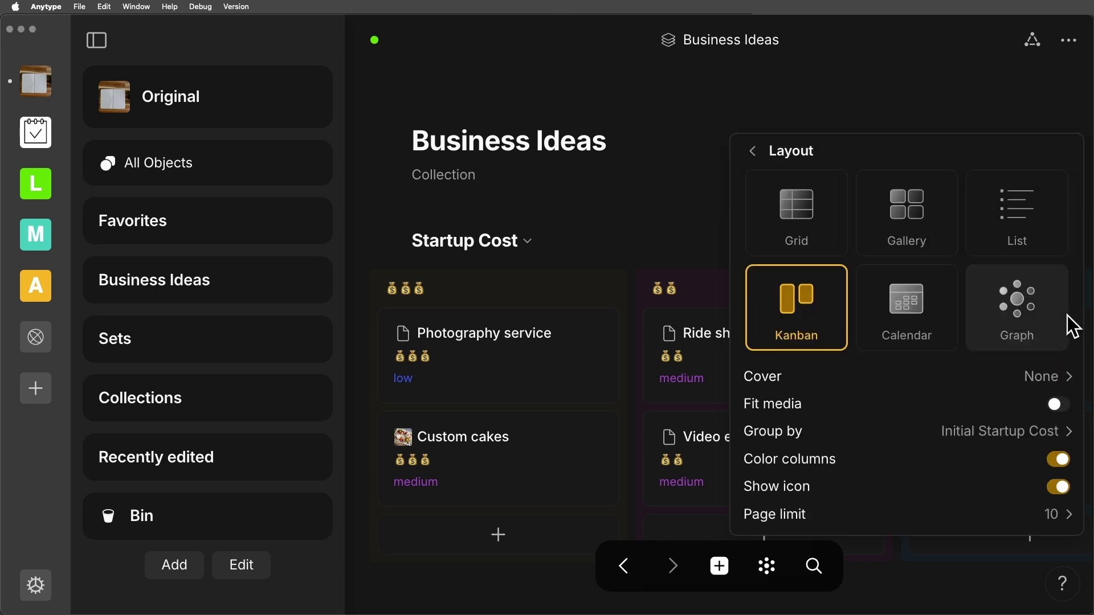
scroll(1068, 329, "down", 2)
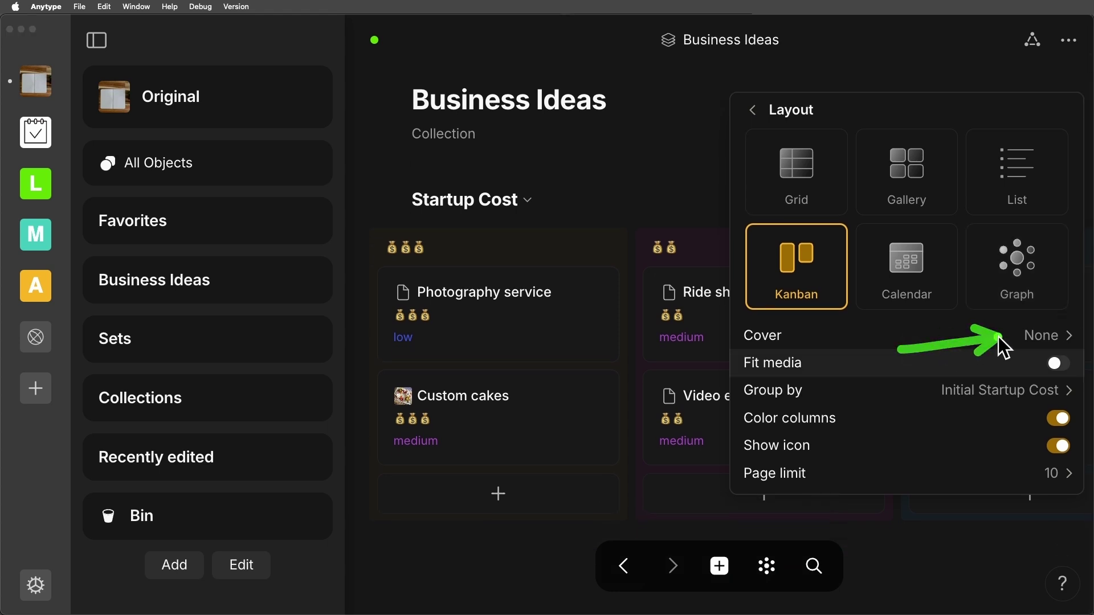
left_click(1058, 337)
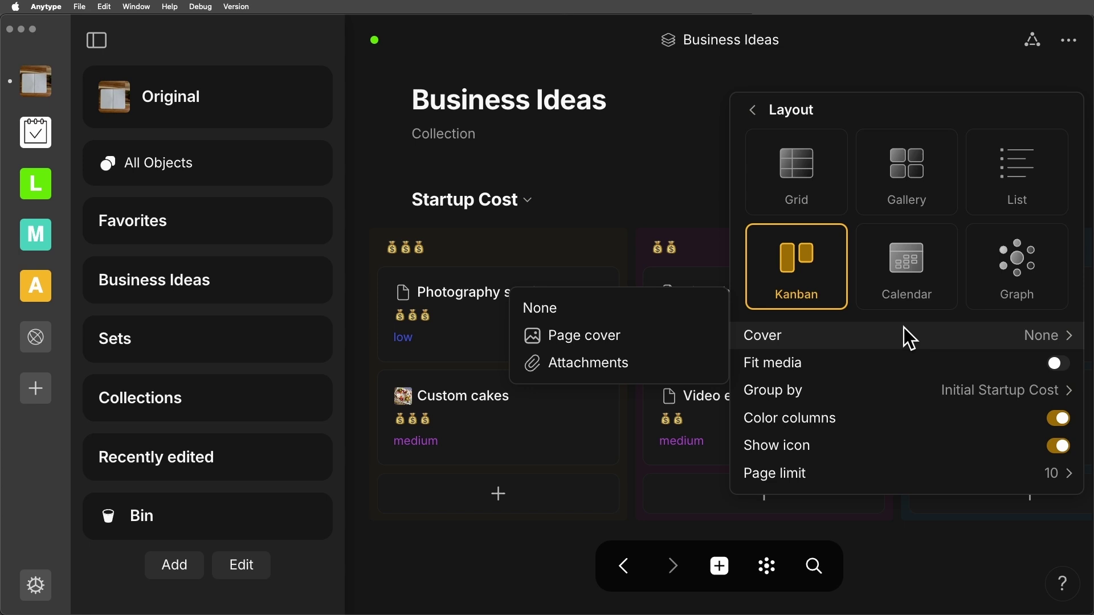
left_click(611, 335)
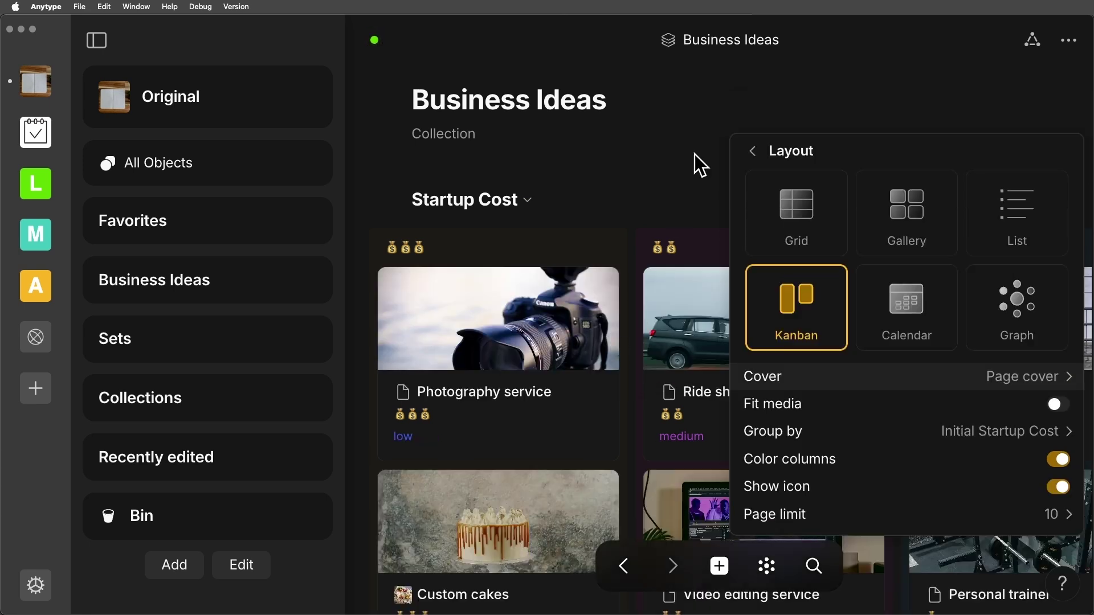
left_click(702, 114)
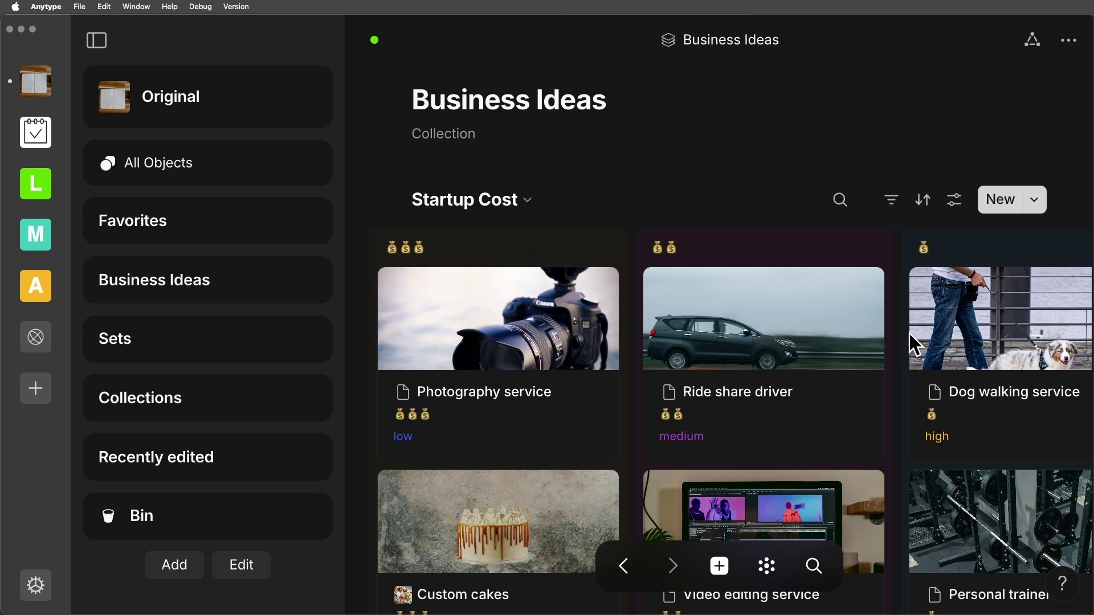
scroll(910, 334, "down", 1)
scroll(910, 335, "down", 3)
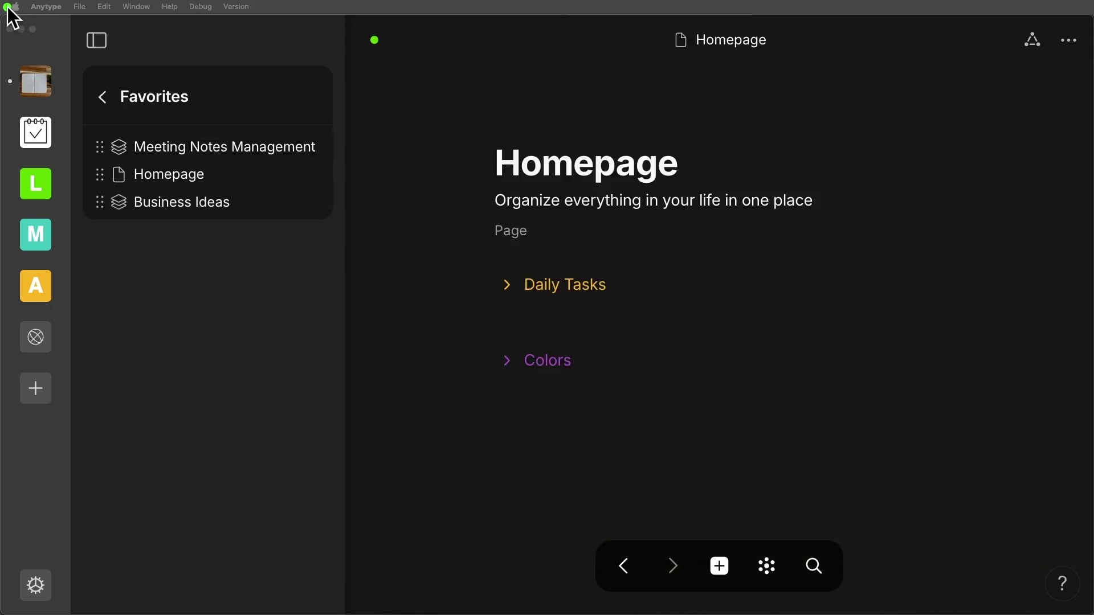
Open the Edit menu from the Homepage's top menu bar.
left_click(104, 8)
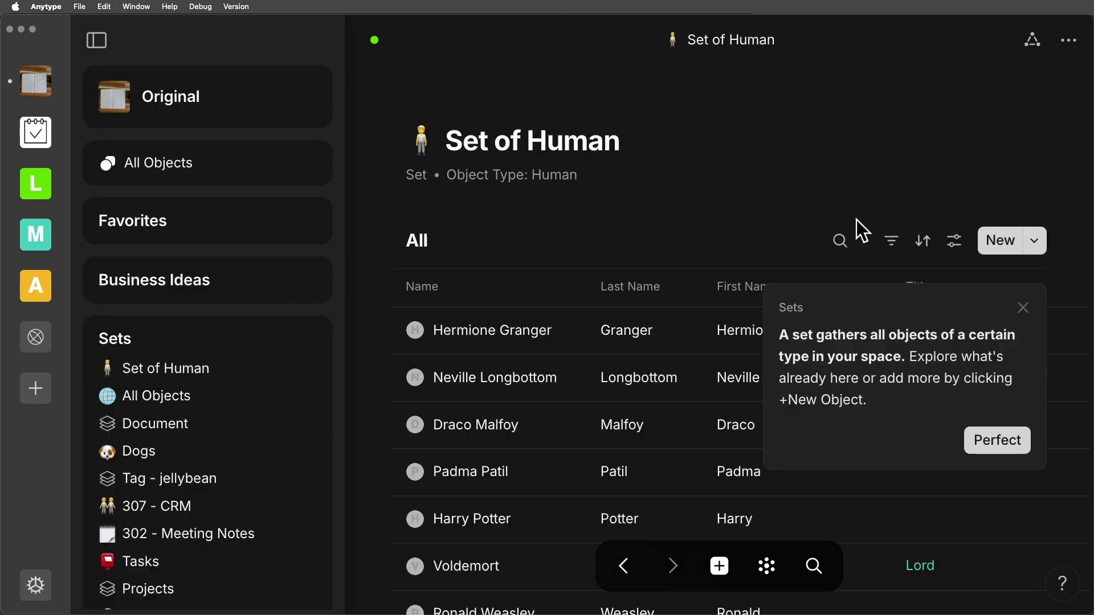
Dismiss the sets note and select the Hermione Granger and Neville Longbottom rows.
left_click(1024, 308)
scroll(959, 471, "down", 3)
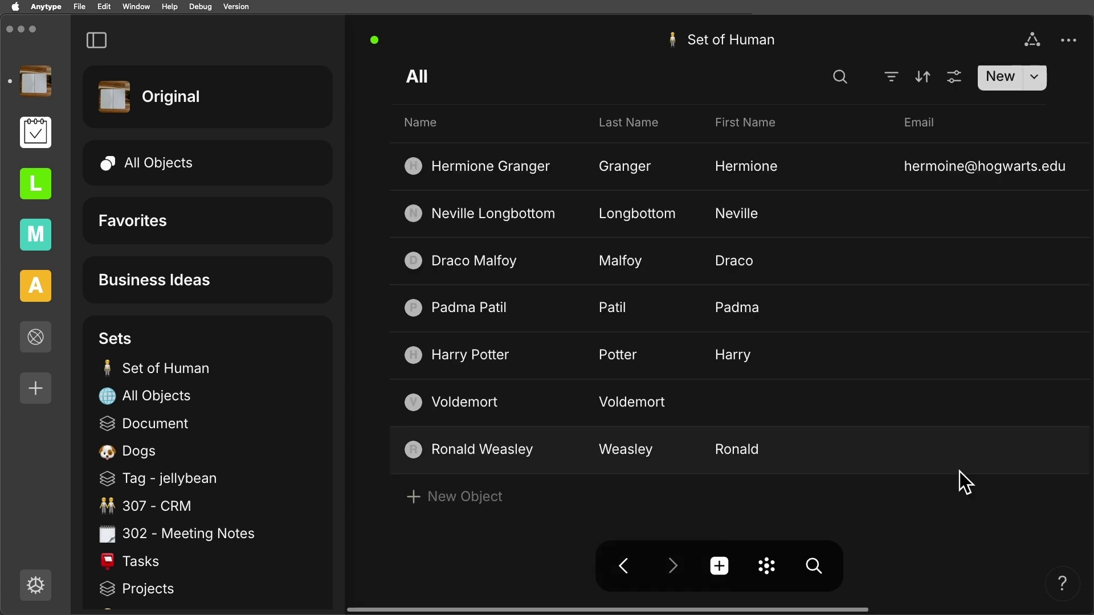
scroll(960, 472, "right", 8)
scroll(960, 472, "left", 8)
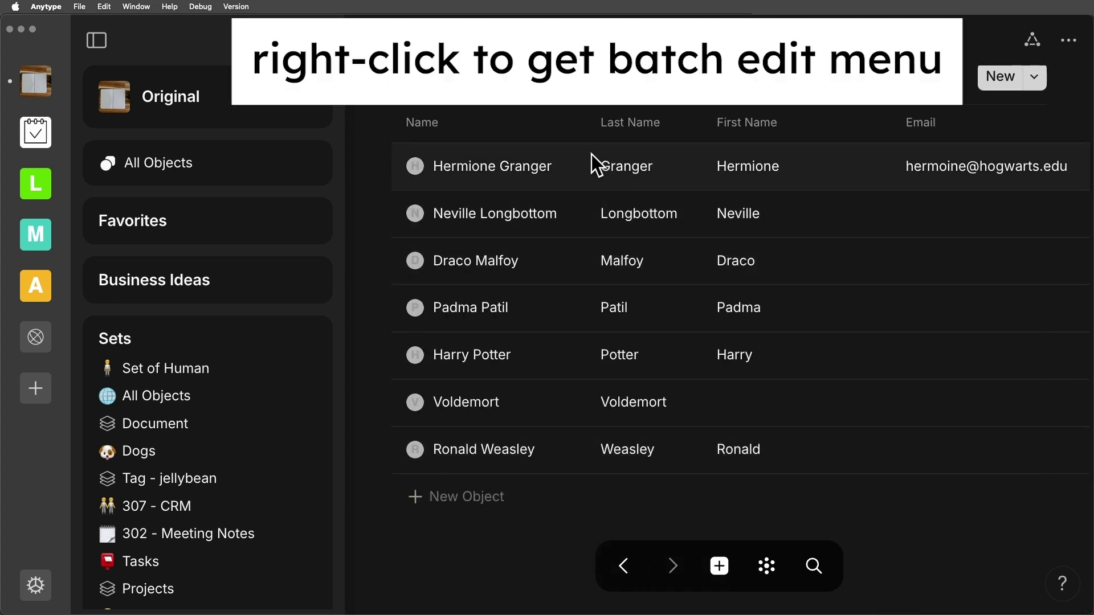
left_click(592, 158)
left_click(786, 214, "shift")
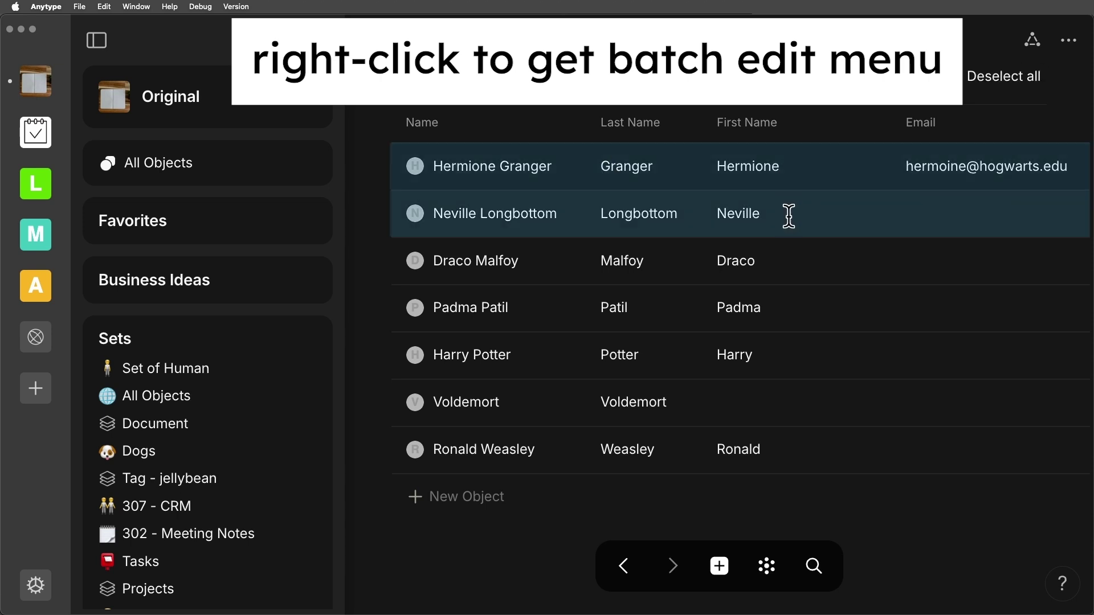
Batch-add the House relation set to Gryffindor for both selected people.
right_click(789, 216)
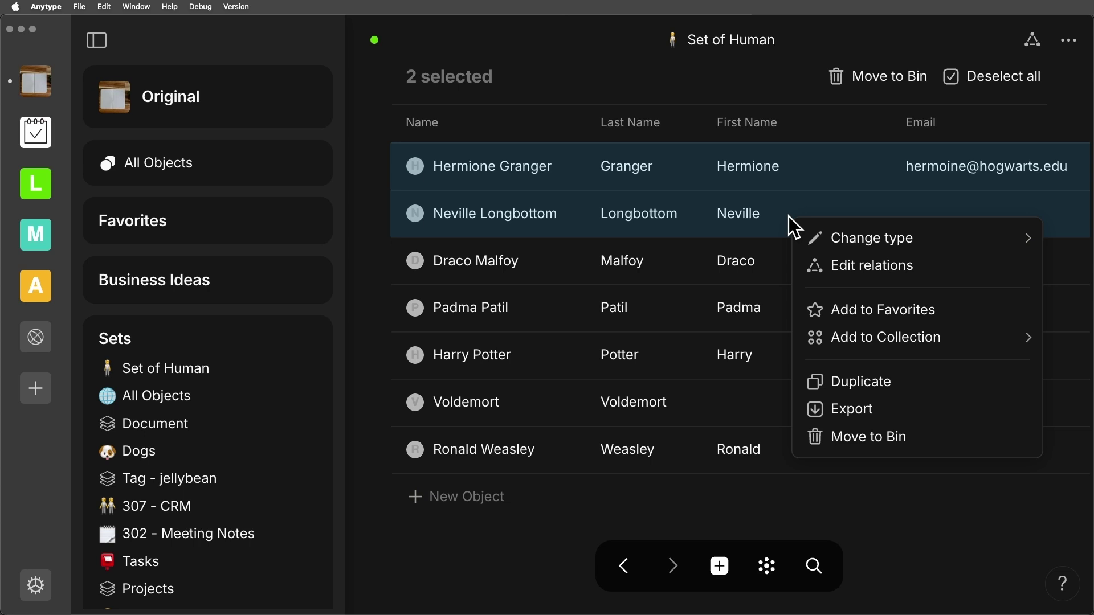
left_click(860, 266)
left_click(496, 401)
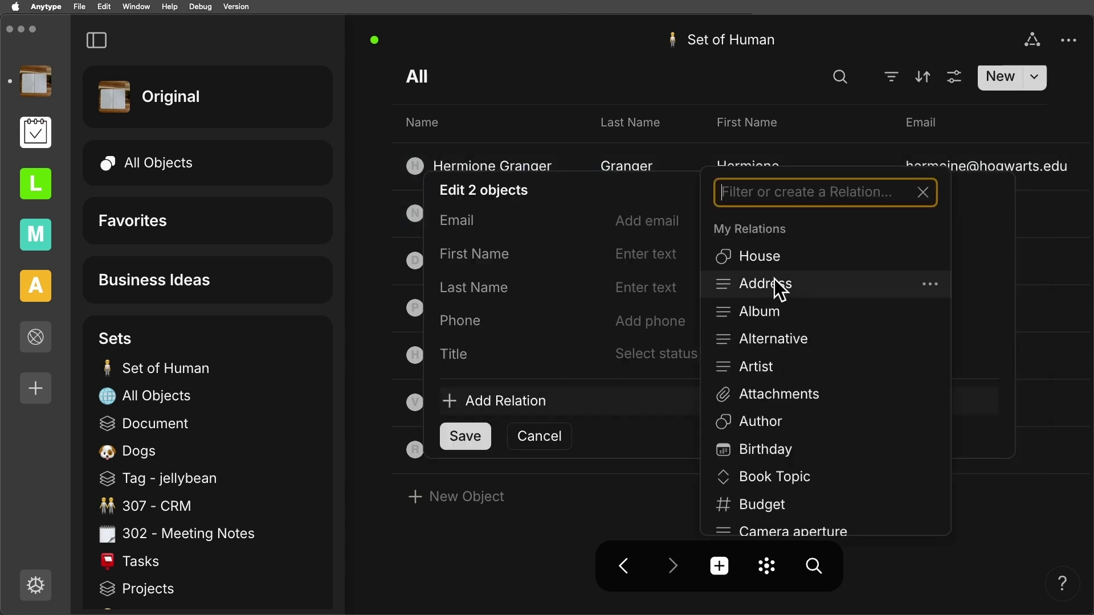
left_click(775, 261)
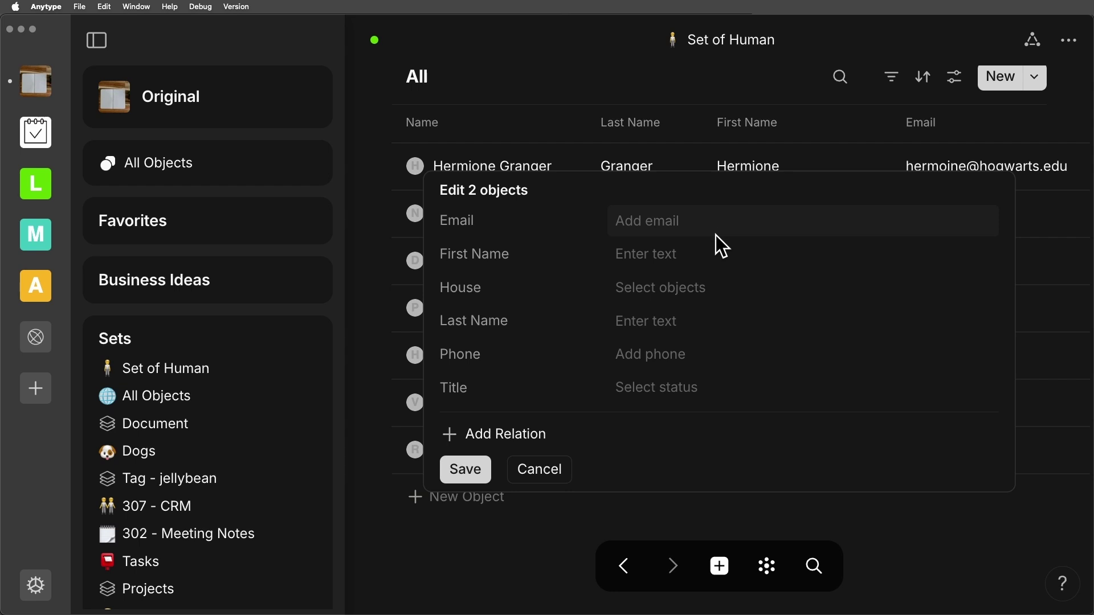
left_click(682, 287)
left_click(681, 339)
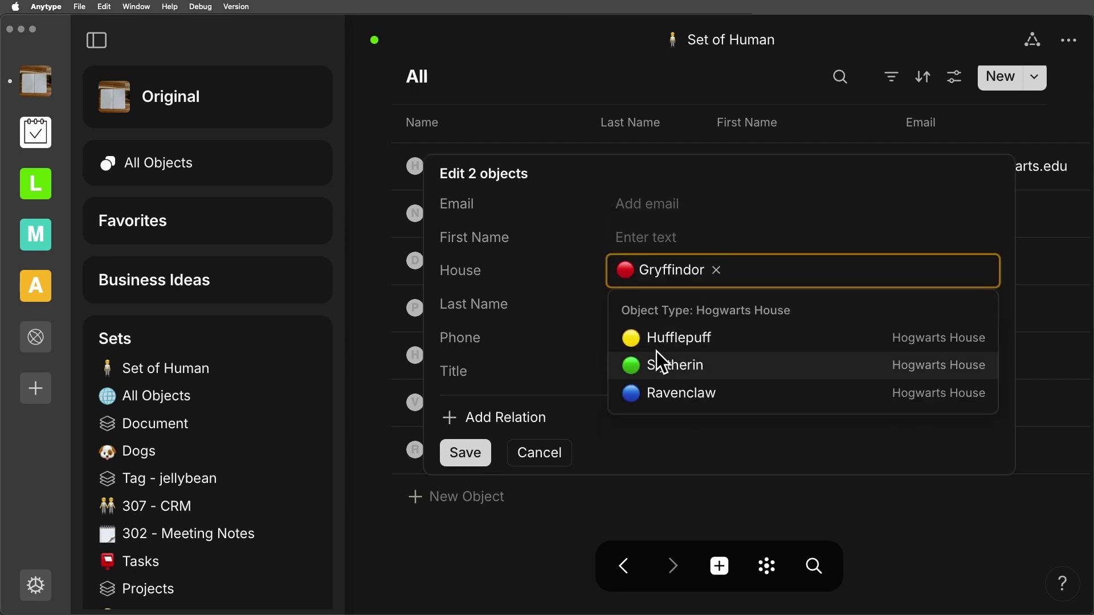
left_click(464, 456)
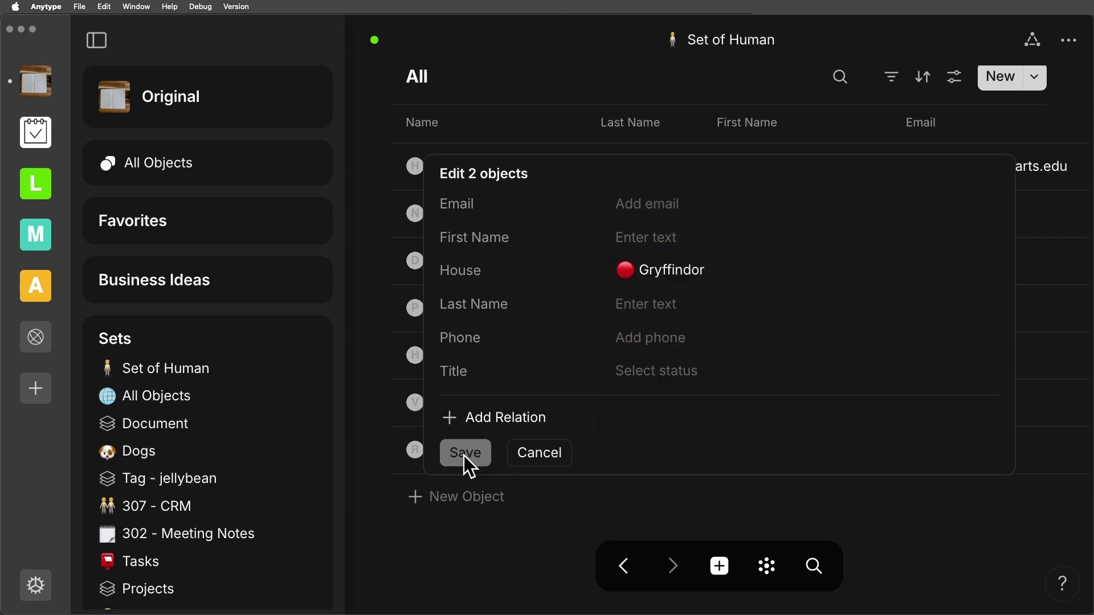
scroll(697, 447, "right", 10)
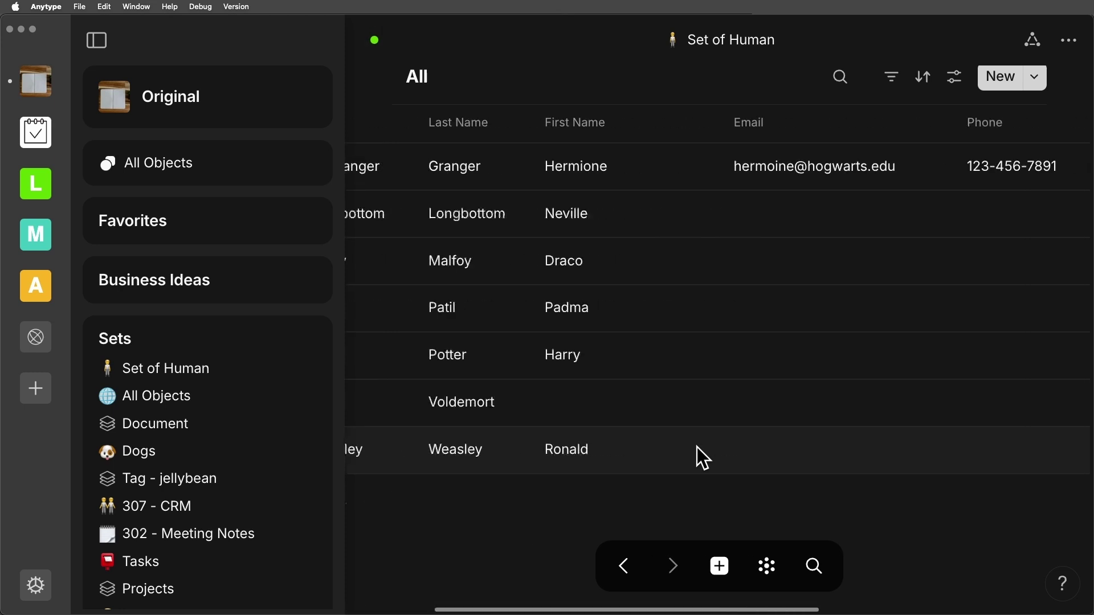
scroll(697, 448, "right", 10)
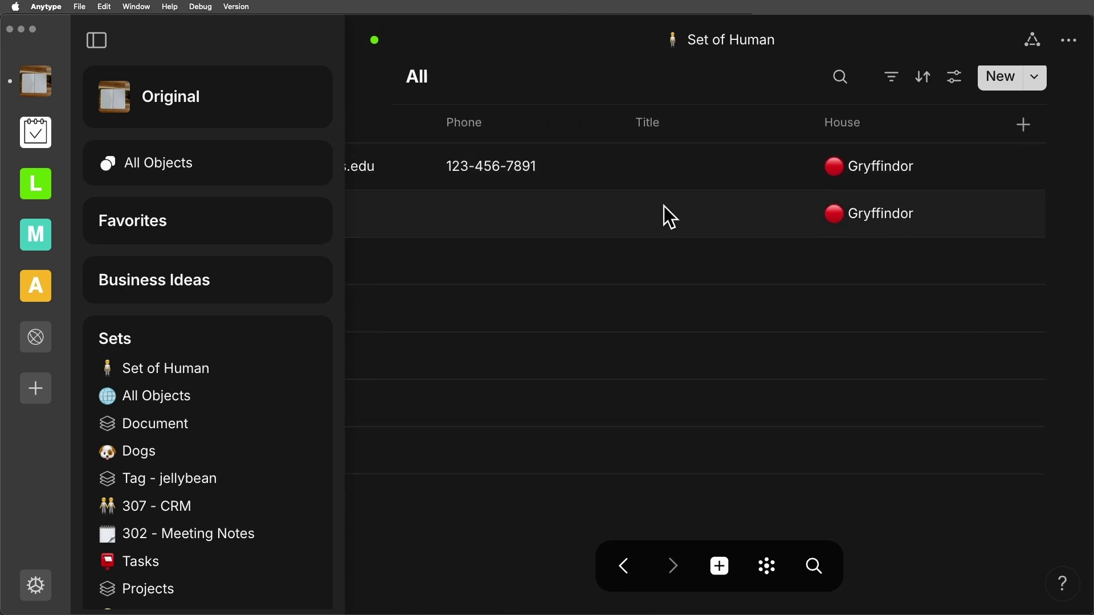
Open Business Ideas and switch it to the Calendar view showing November 2024.
left_click(183, 281)
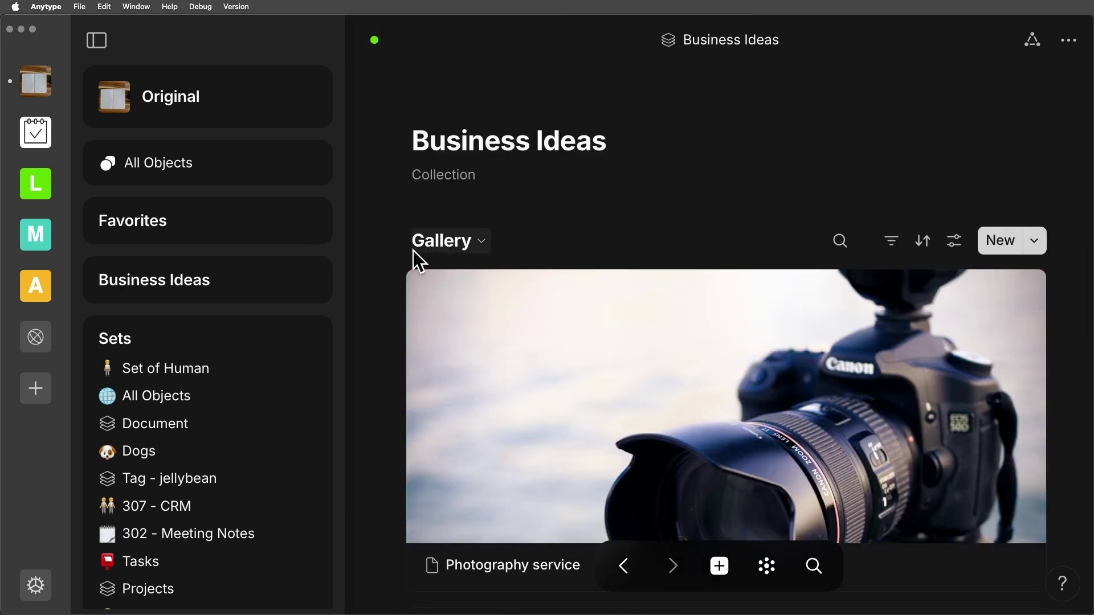
left_click(441, 240)
left_click(357, 419)
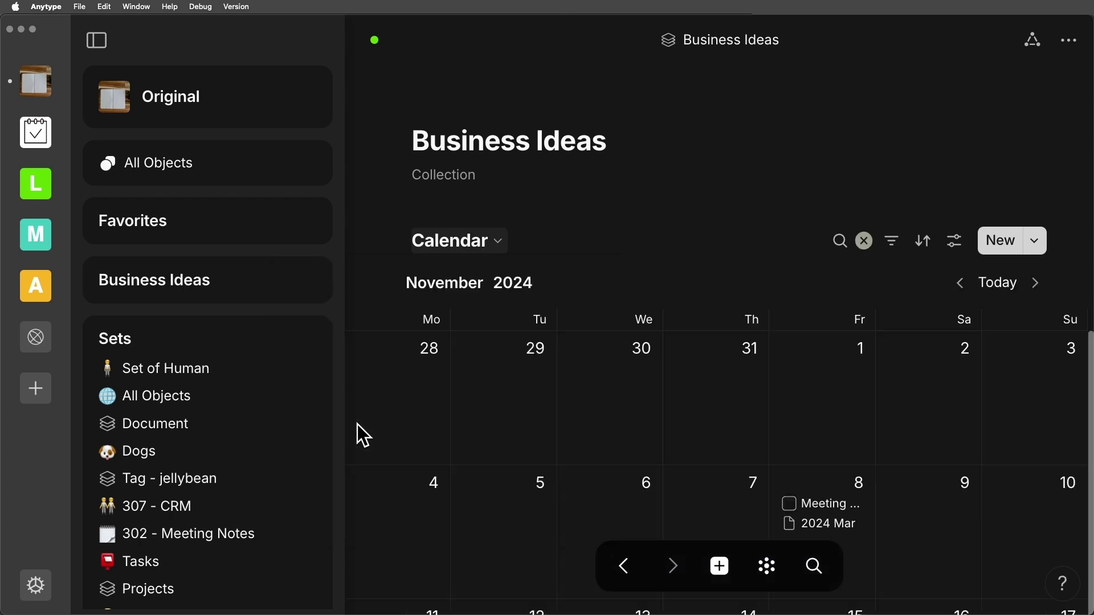
scroll(555, 382, "down", 3)
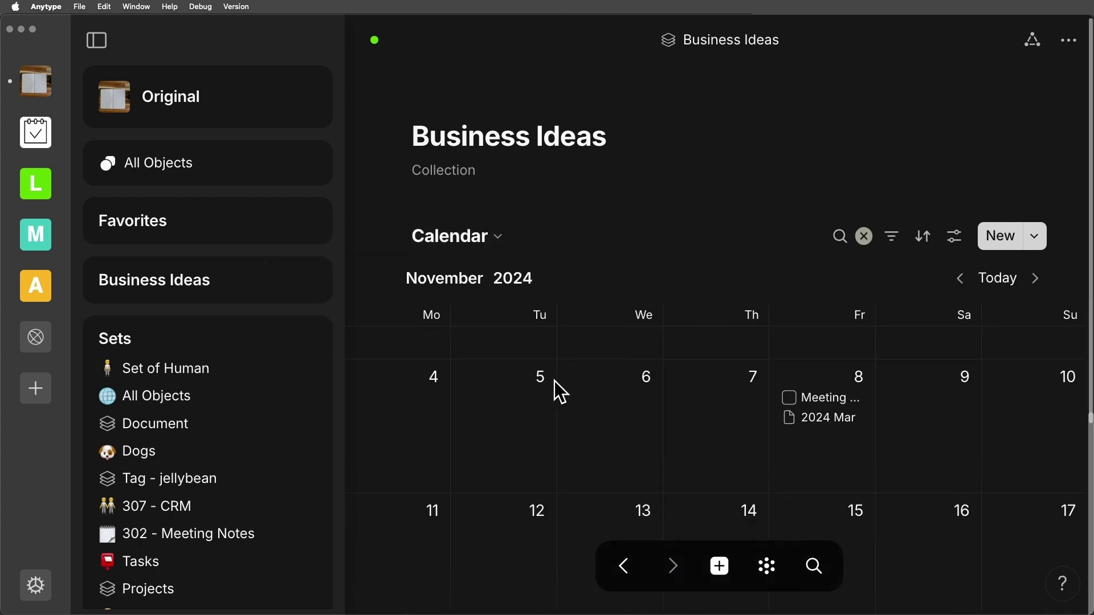
scroll(555, 382, "down", 2)
scroll(554, 381, "down", 2)
scroll(555, 381, "down", 2)
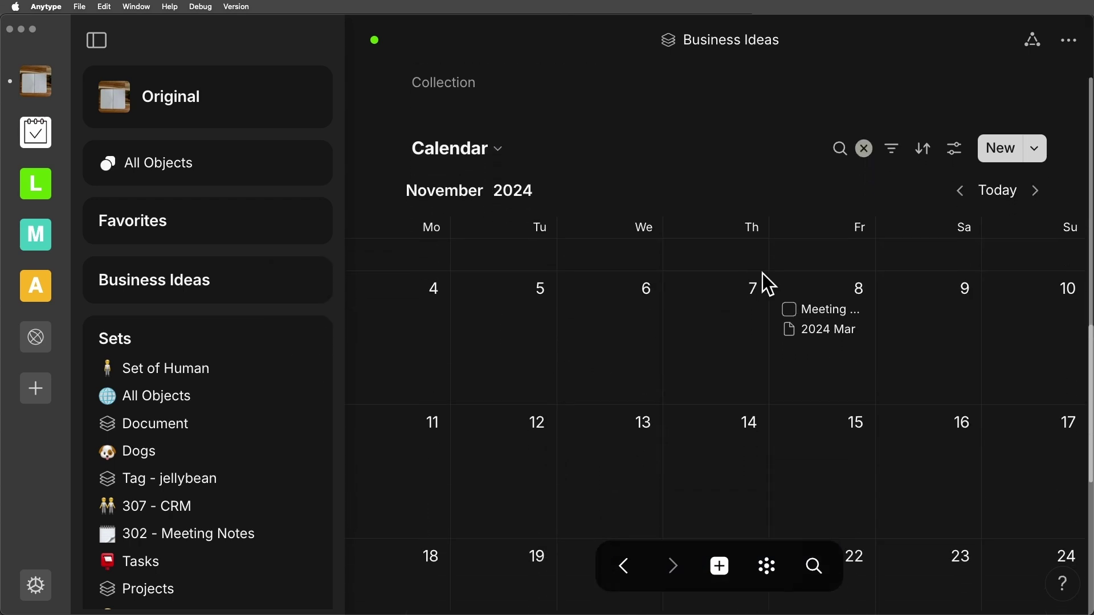